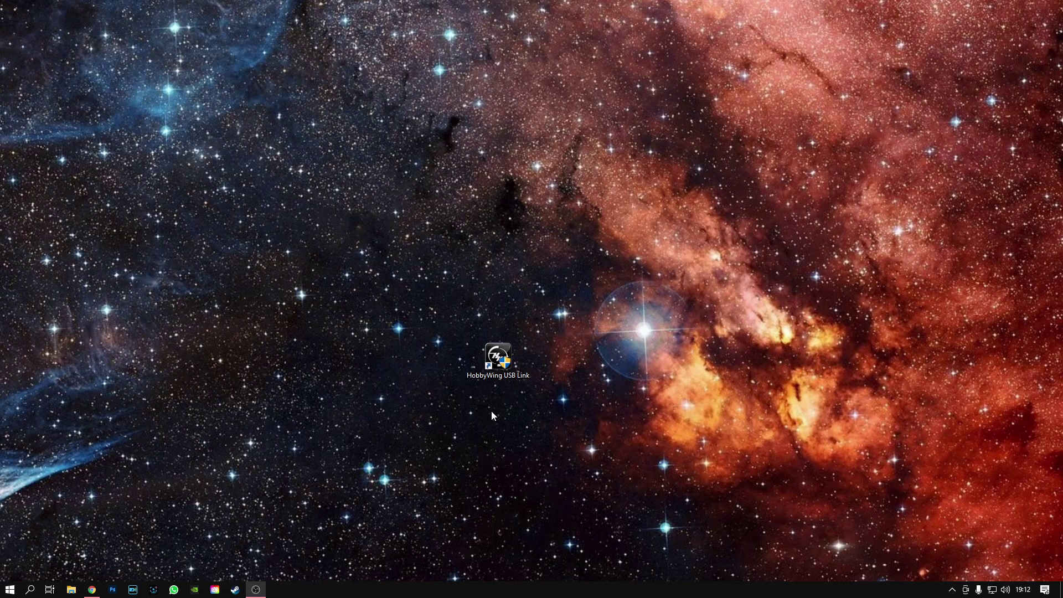
# - In Chrome, review the three membership tiers of the Addicted RC YouTube channel and close the membership dialog
pyautogui.click(100, 589)
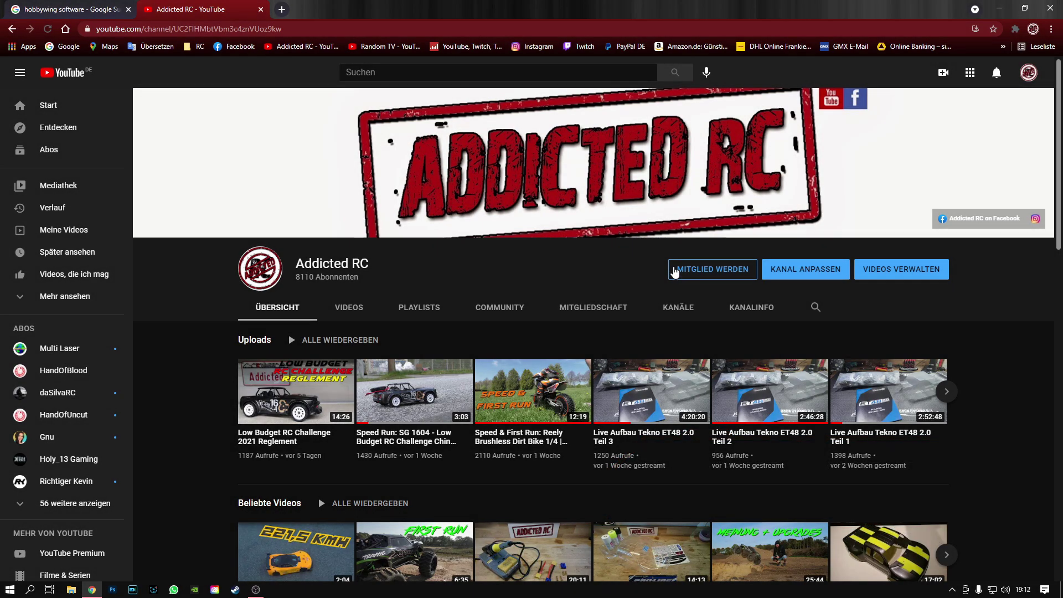
pyautogui.click(675, 272)
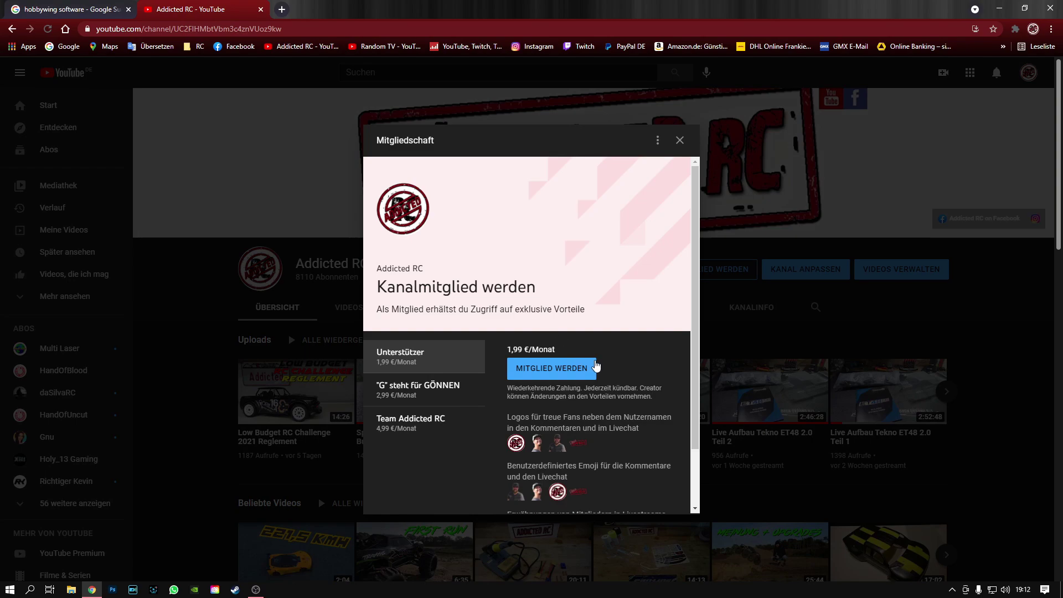
pyautogui.scroll(-2, 595, 366)
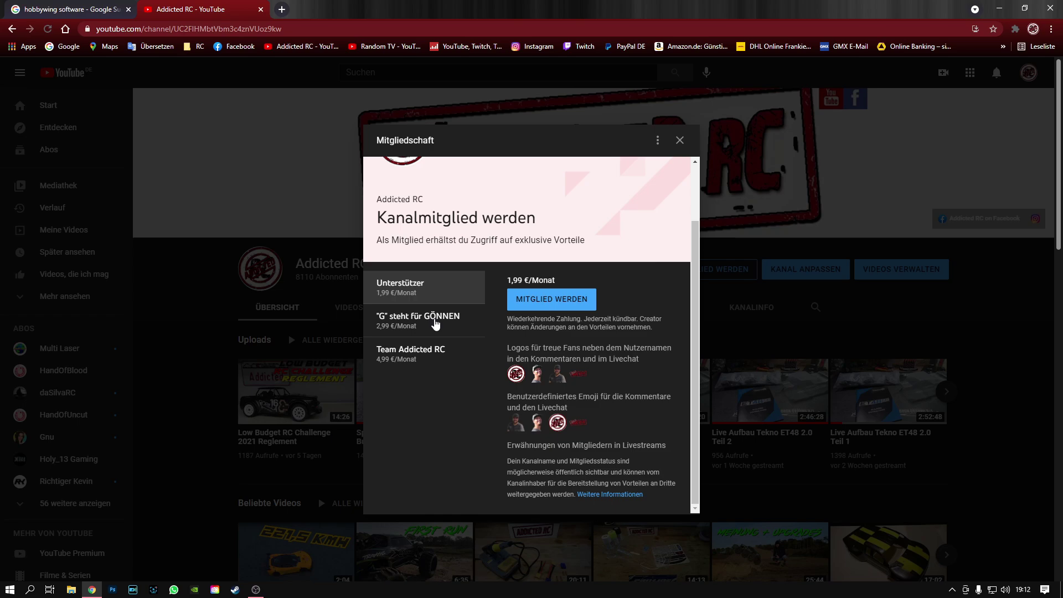
pyautogui.click(435, 324)
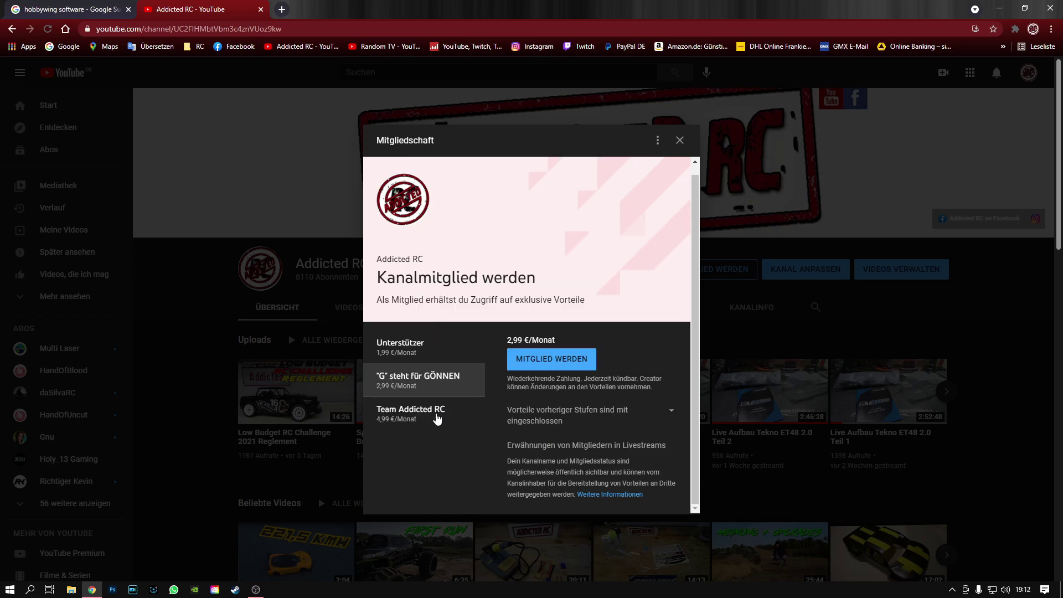
pyautogui.click(422, 415)
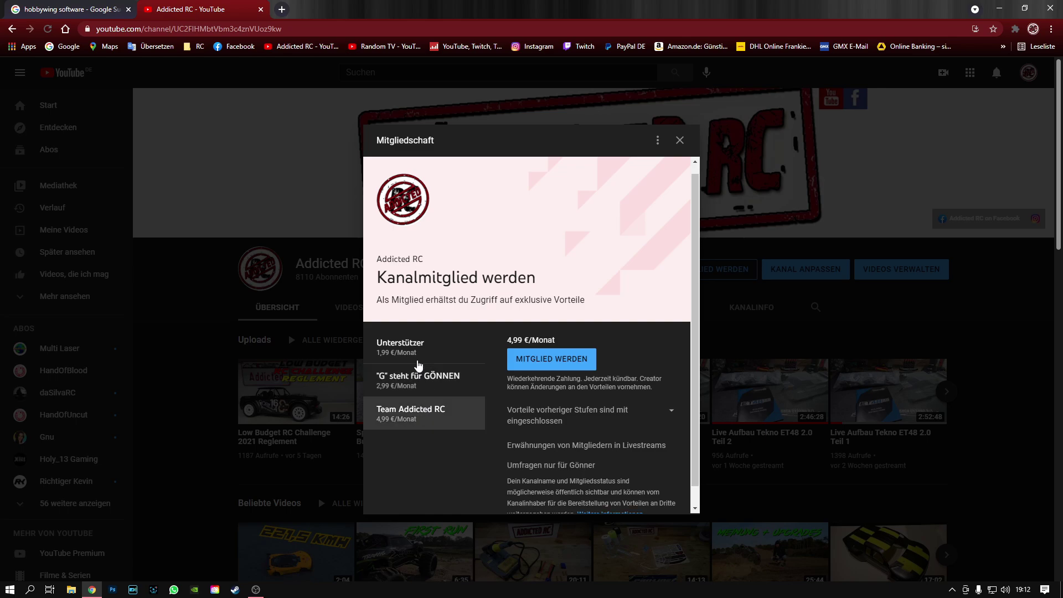
pyautogui.click(419, 349)
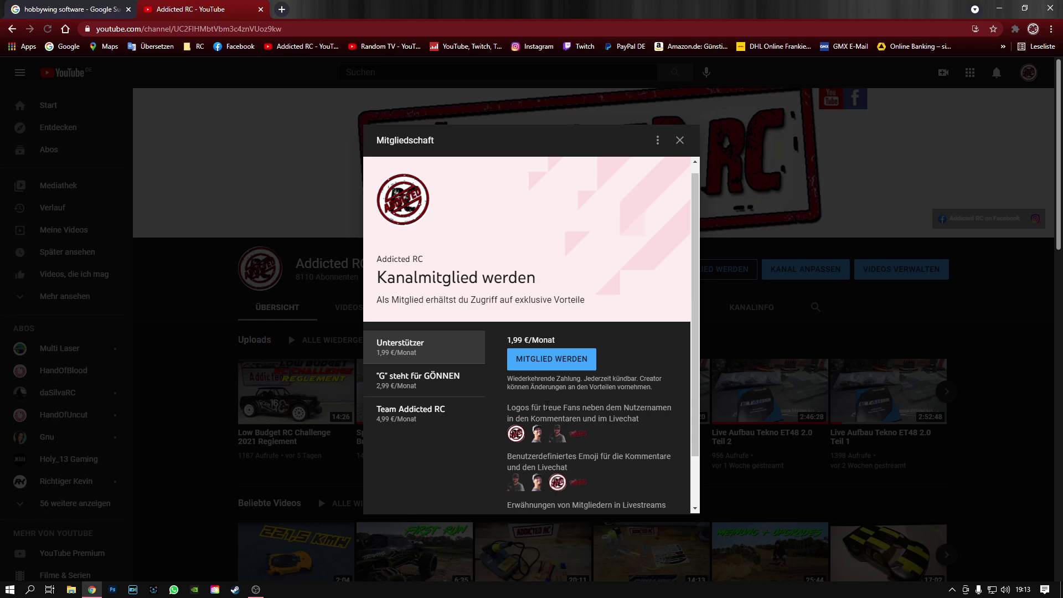
pyautogui.scroll(-2, 439, 418)
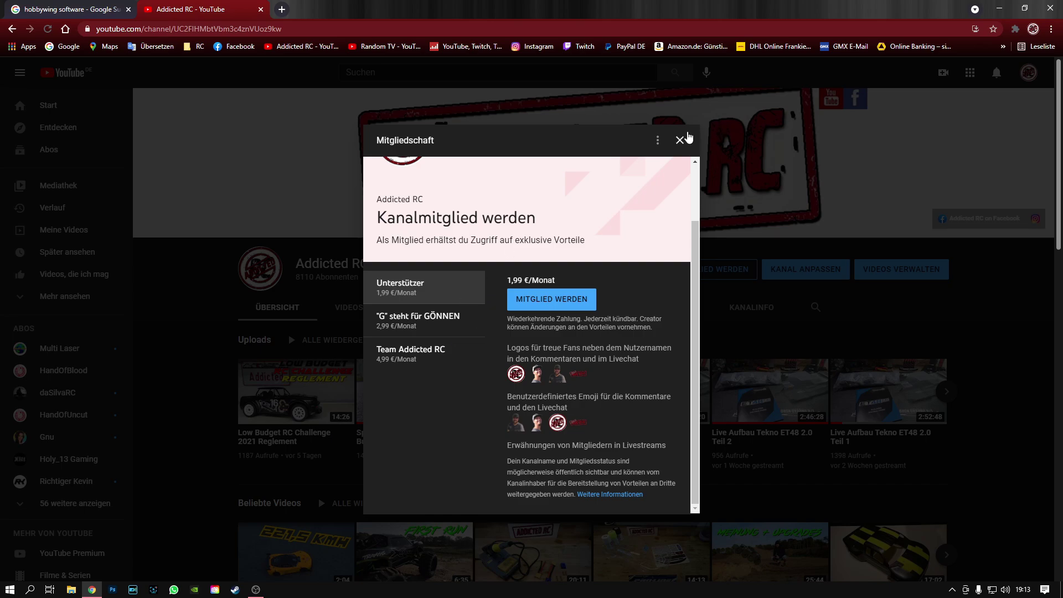
pyautogui.click(680, 140)
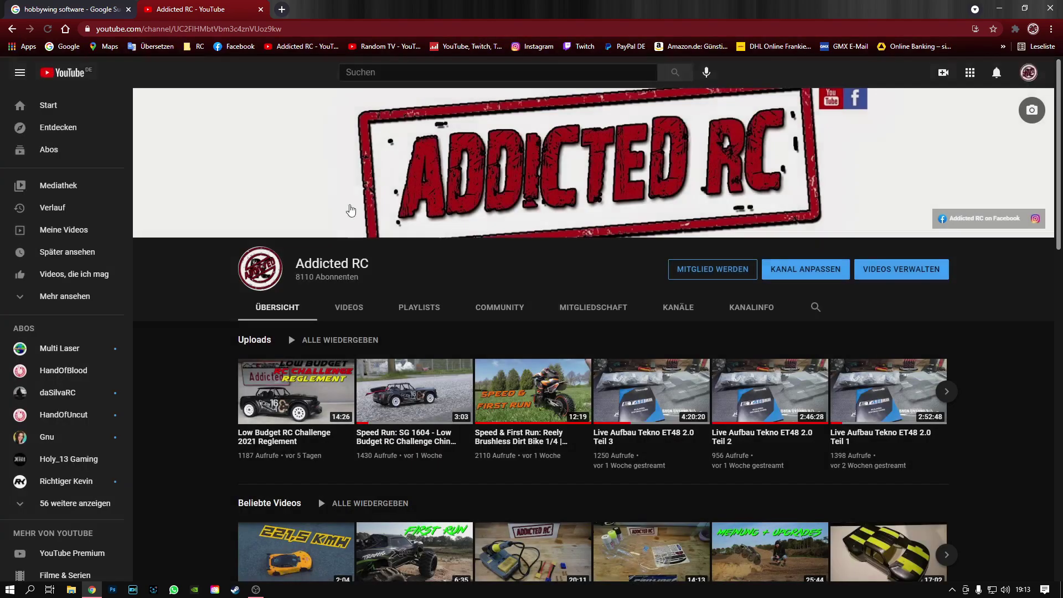
# - View the Google results for "hobbywing software" and minimize the browser
pyautogui.click(94, 9)
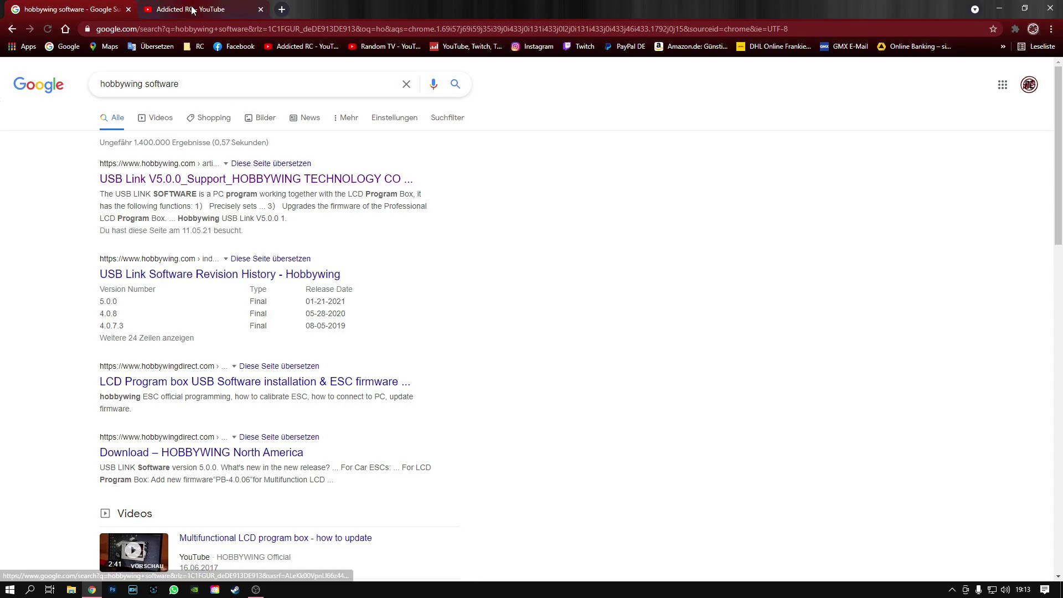
pyautogui.click(1003, 10)
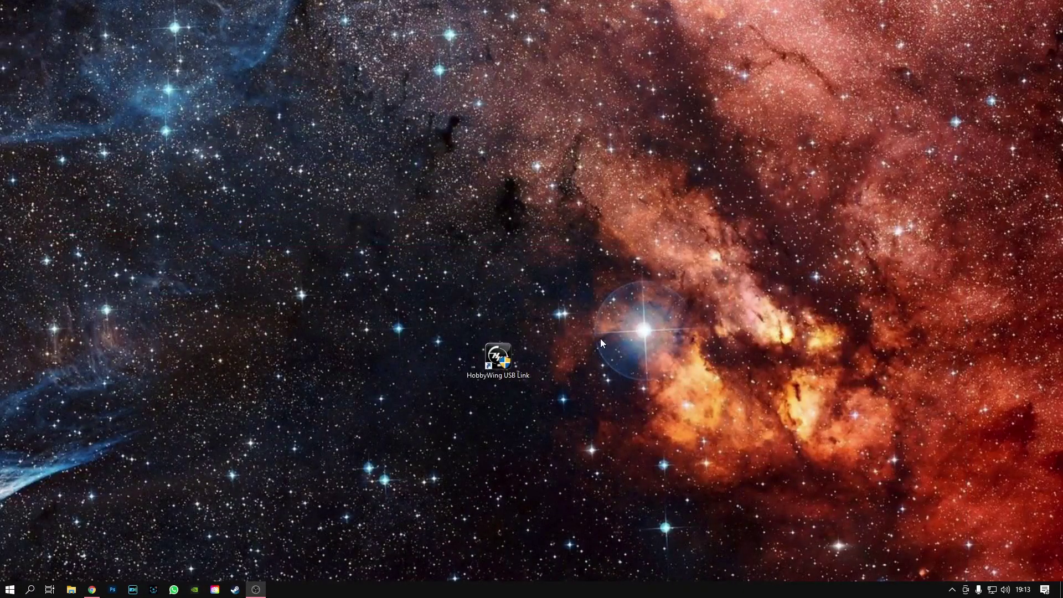
# - Launch HobbyWing USB Link from the desktop and move its window to the upper-left area of the desktop
pyautogui.doubleClick(507, 357)
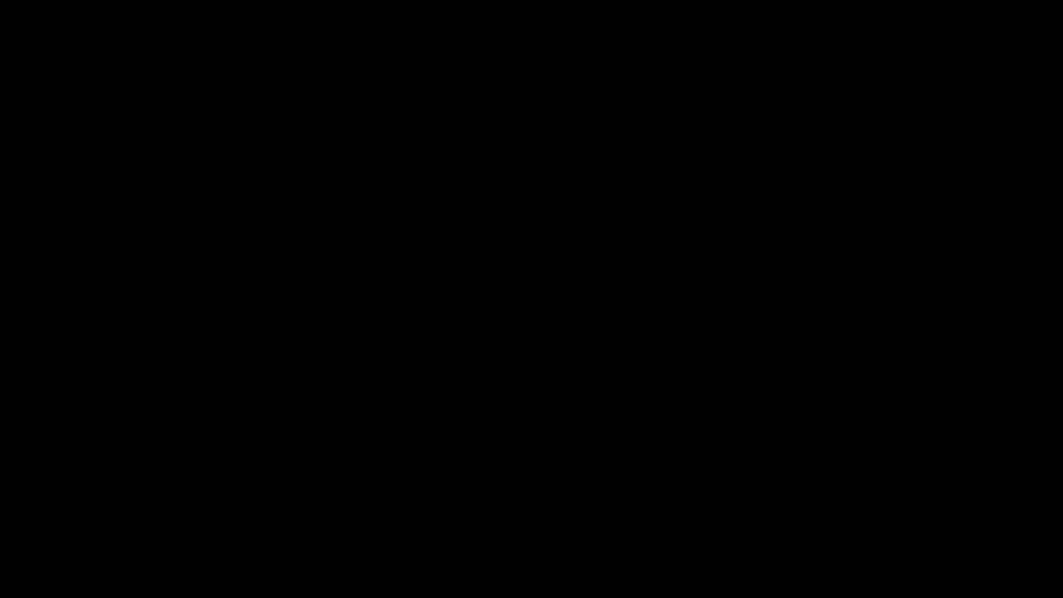
pyautogui.click(540, 430)
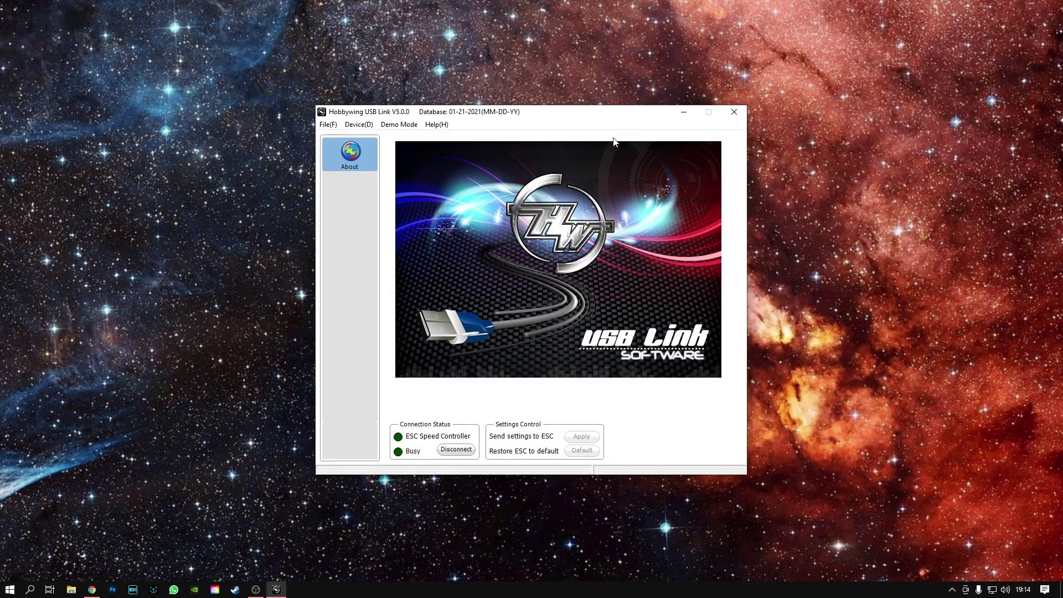
pyautogui.moveTo(526, 115); pyautogui.dragTo(252, 52)
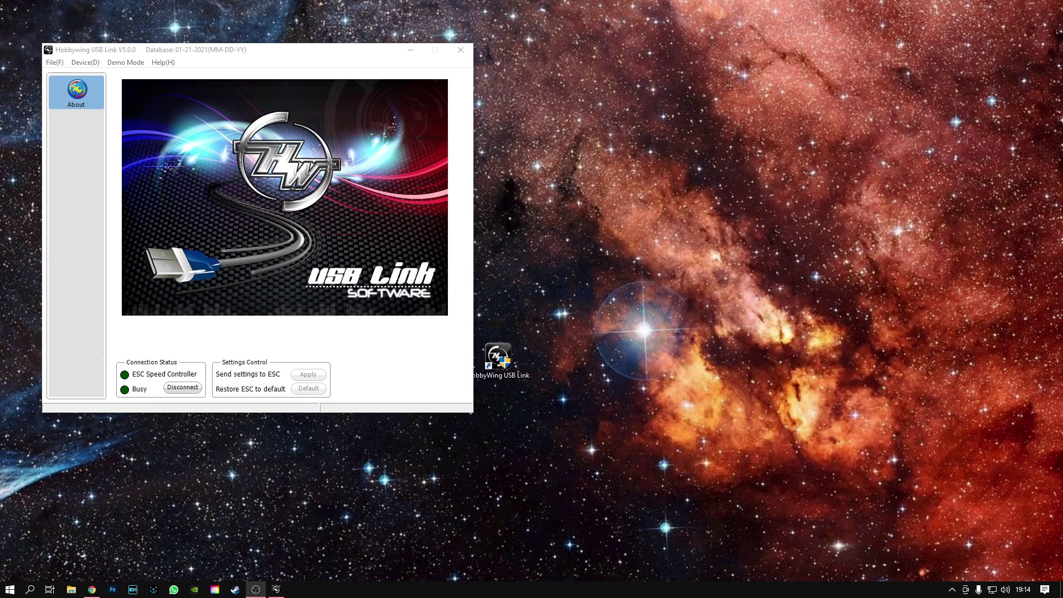
# - Check for updates to the USB Link software and close the update dialog
pyautogui.click(220, 58)
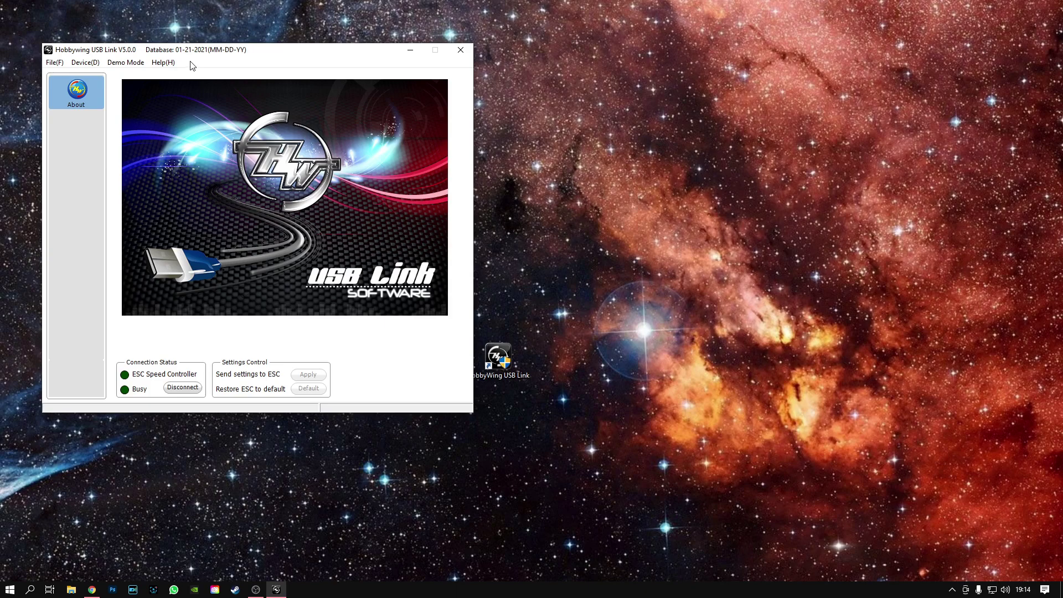
pyautogui.click(175, 64)
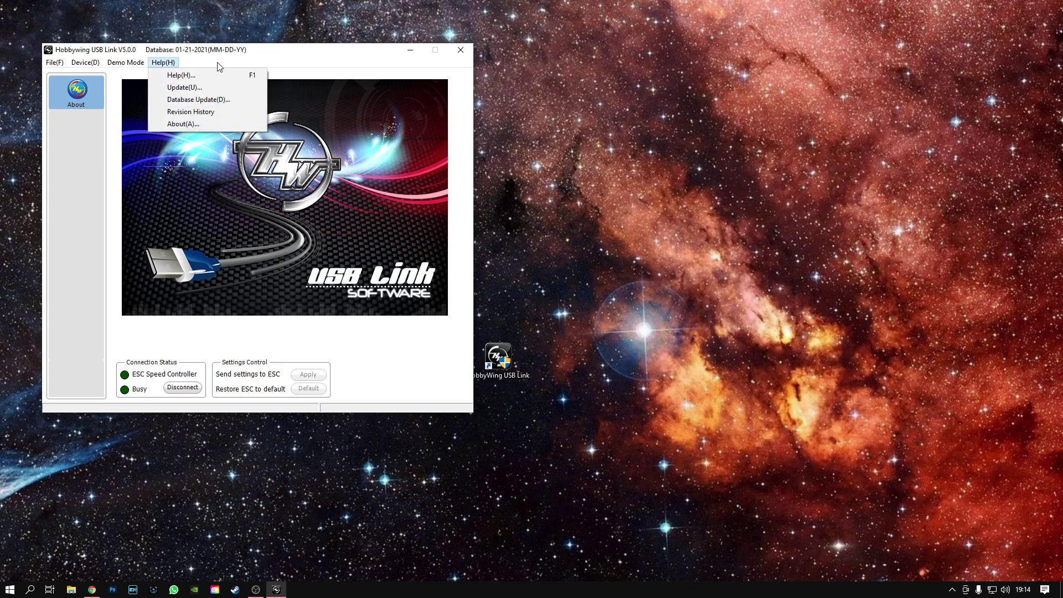
pyautogui.click(227, 88)
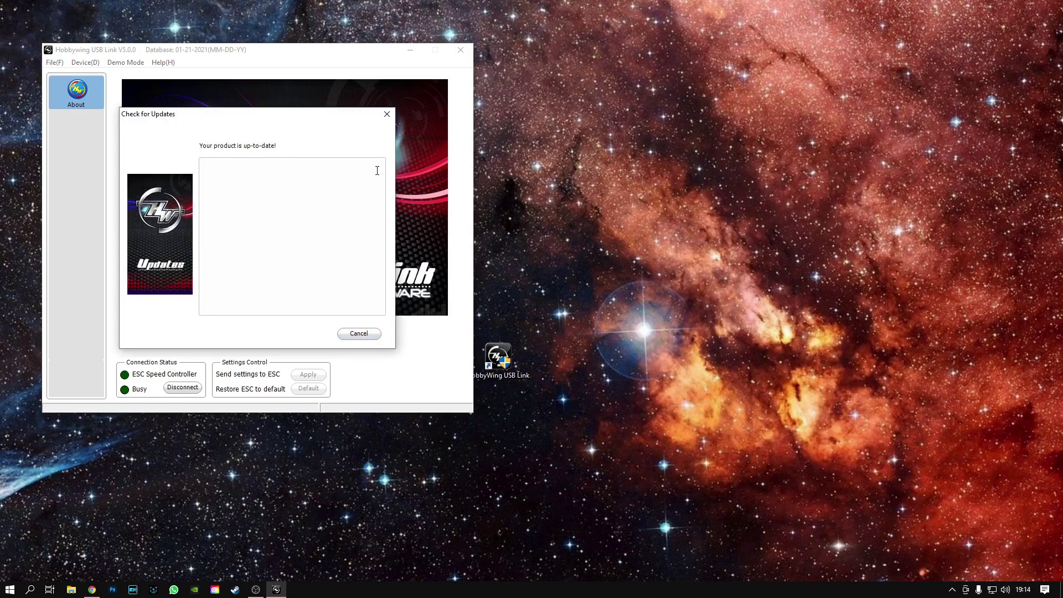
pyautogui.click(387, 114)
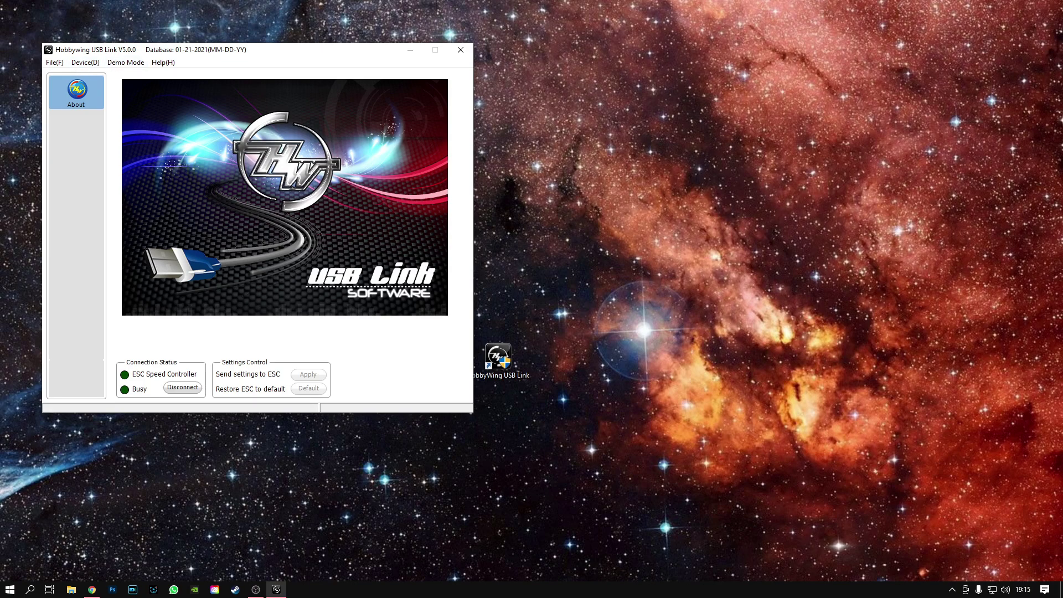
# - Set the connected device type to LCD Program Box
pyautogui.hotkey('alt', 'Tab')
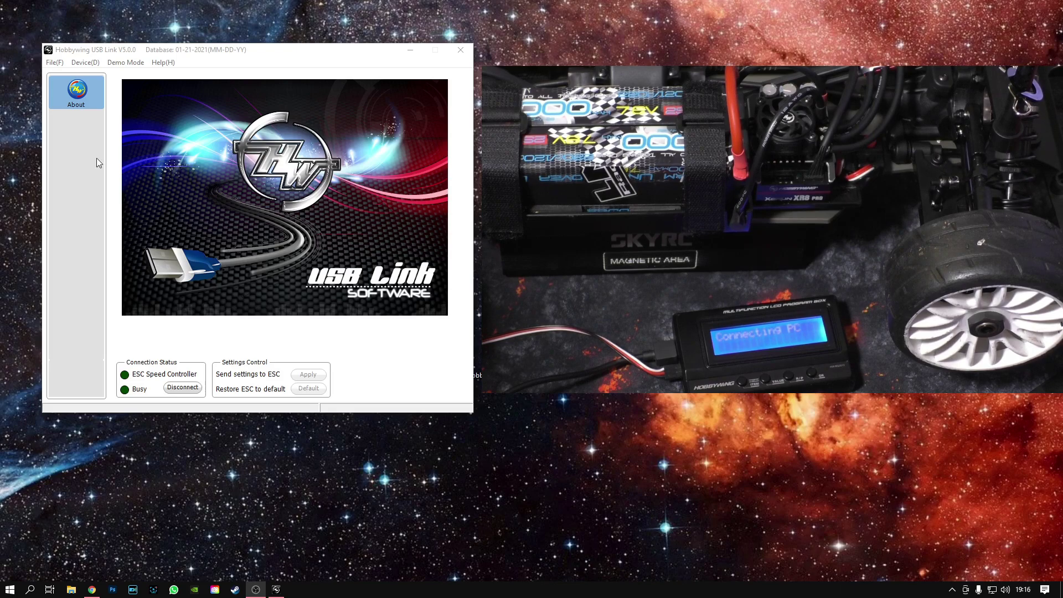
pyautogui.click(95, 64)
pyautogui.moveTo(126, 62)
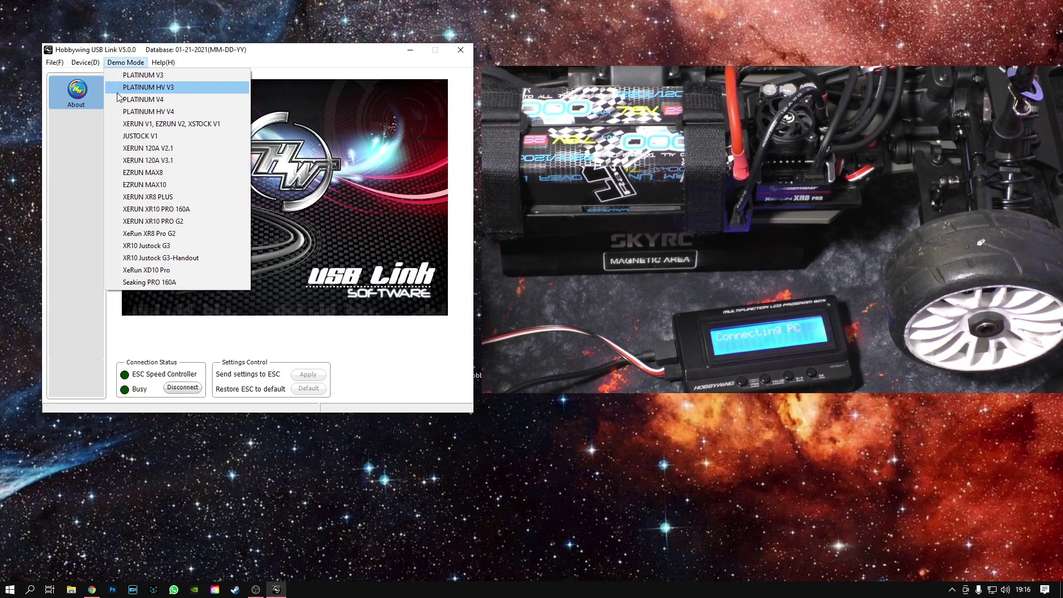
pyautogui.moveTo(86, 62)
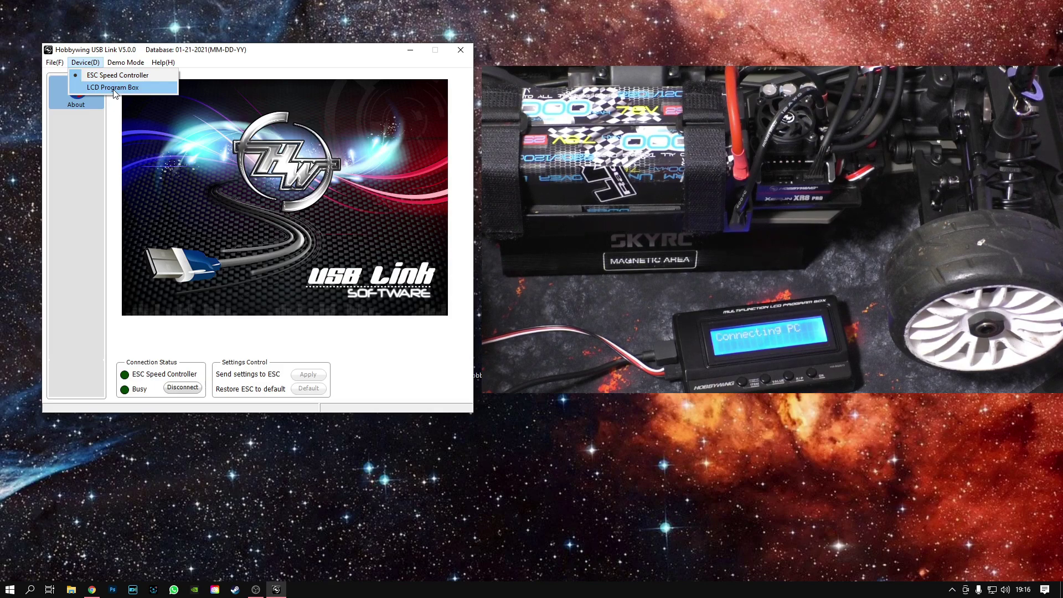
pyautogui.click(114, 89)
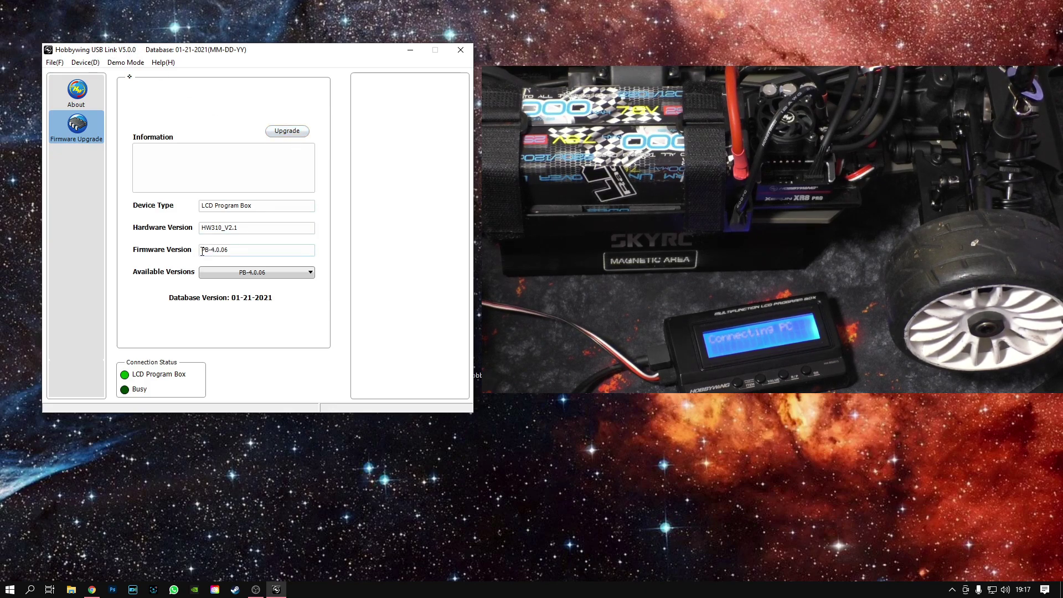
# - Compare the program box's installed firmware with the available versions and read through the firmware notes
pyautogui.click(230, 250)
pyautogui.moveTo(235, 251); pyautogui.dragTo(199, 251)
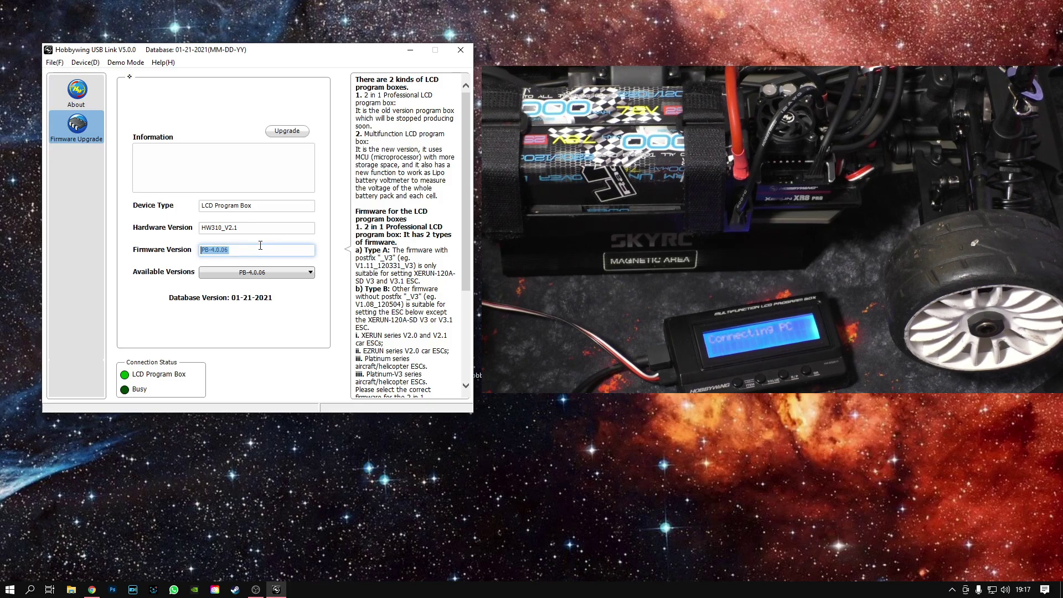
pyautogui.click(264, 273)
pyautogui.click(294, 282)
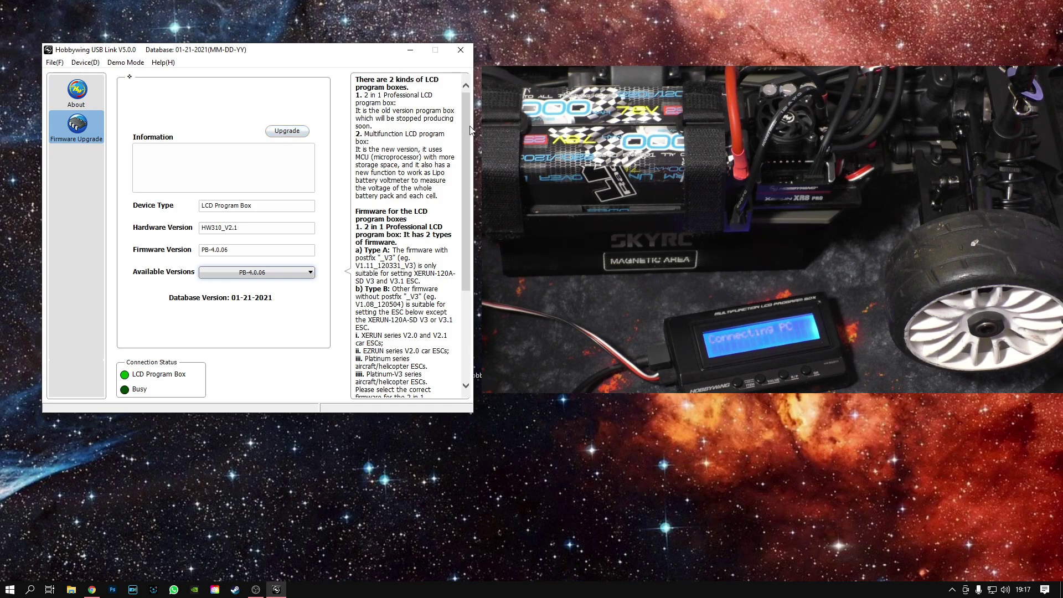
pyautogui.scroll(-5, 469, 206)
pyautogui.scroll(5, 468, 206)
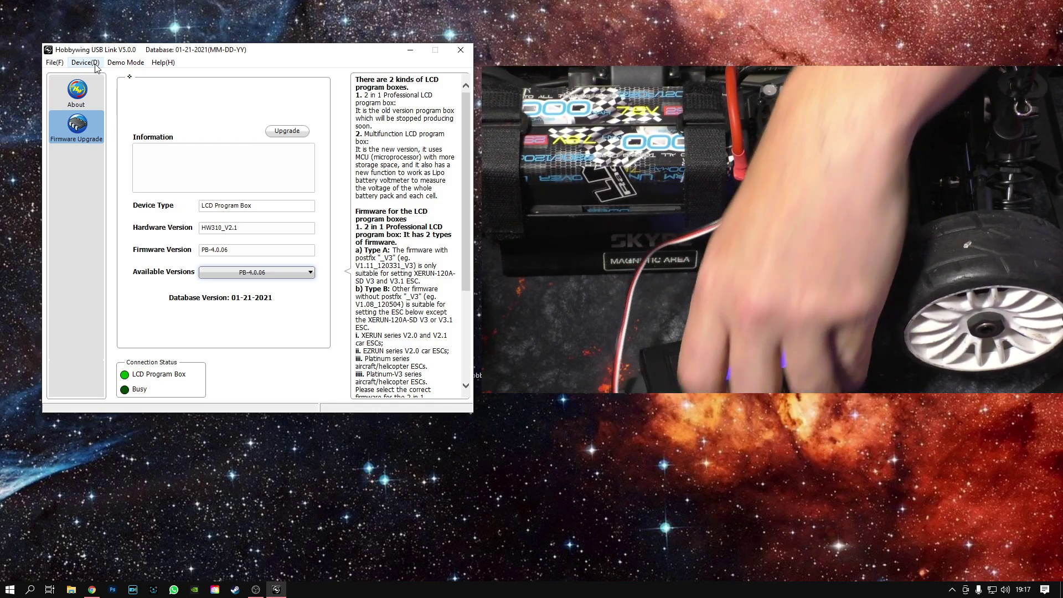
# - Switch the device type to ESC Speed Controller and open the controller's firmware upgrade page
pyautogui.click(85, 62)
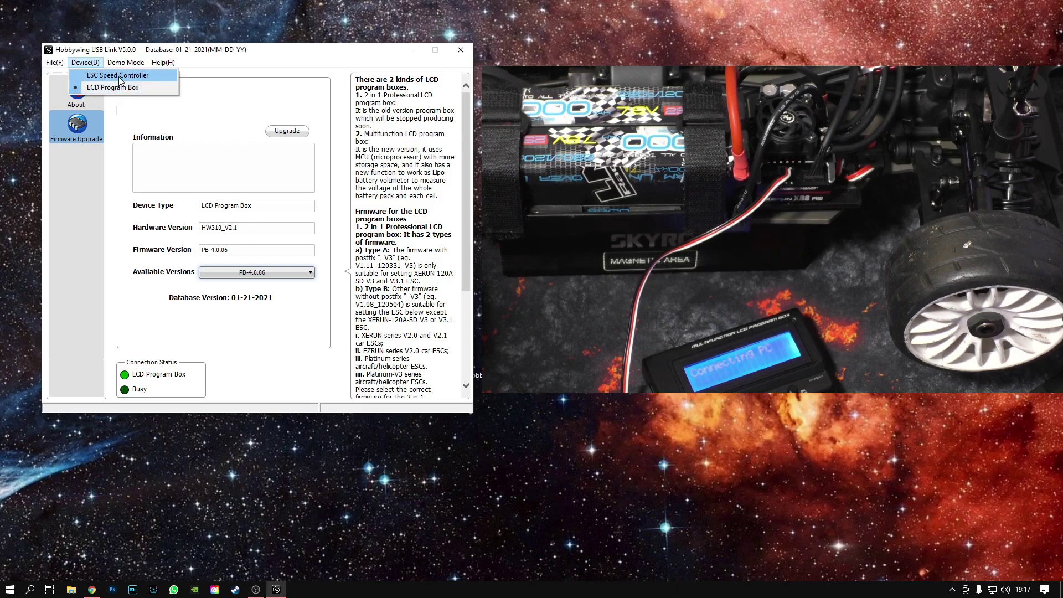
pyautogui.click(121, 75)
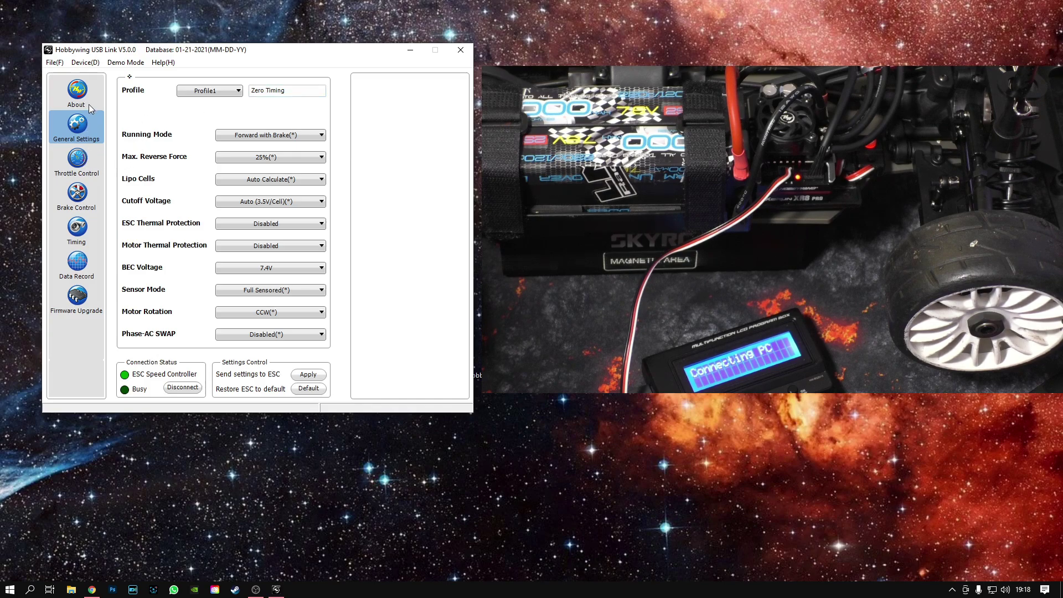
pyautogui.click(78, 297)
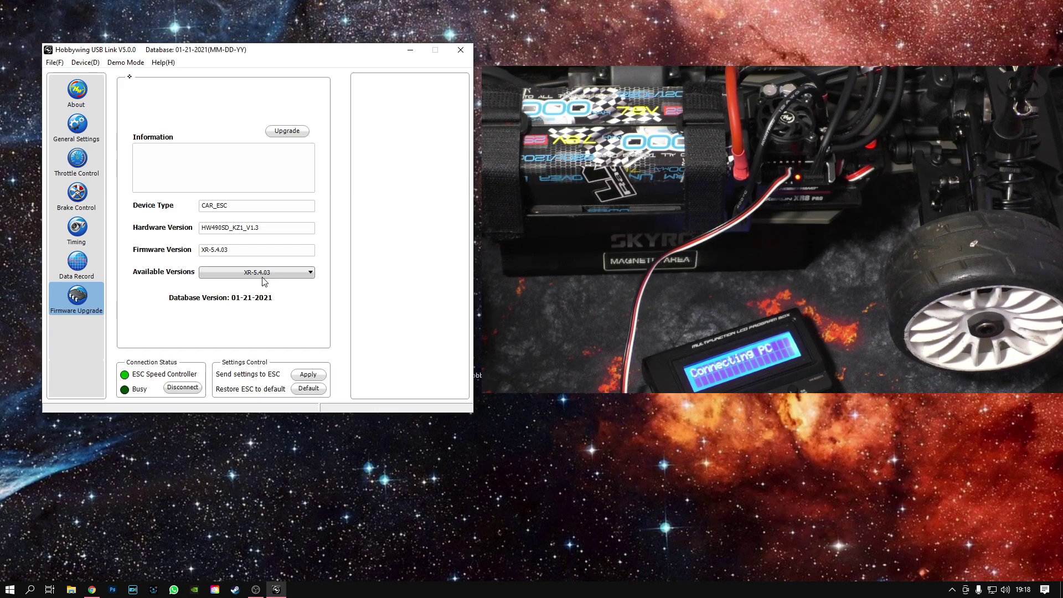
pyautogui.click(294, 134)
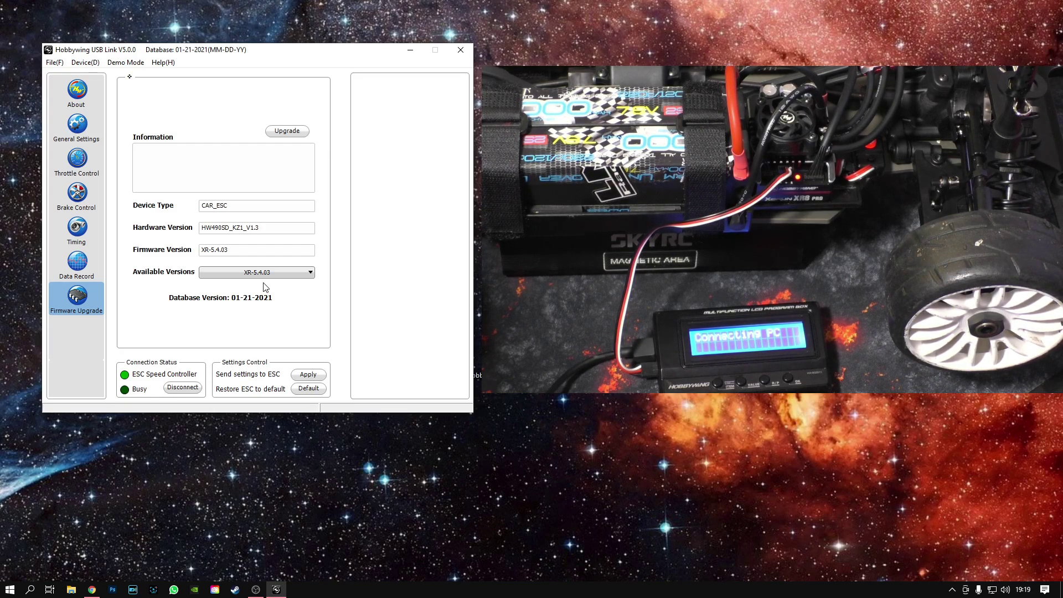
# - Look through the ESC's timing, brake, throttle and general settings, including the profile name, and close USB Link
pyautogui.click(79, 223)
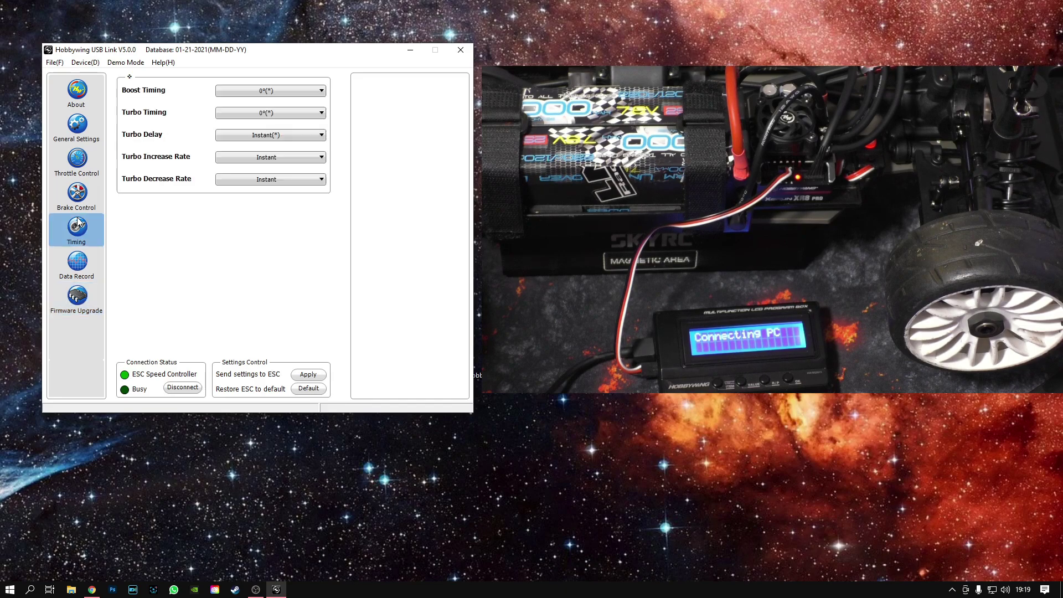
pyautogui.click(79, 199)
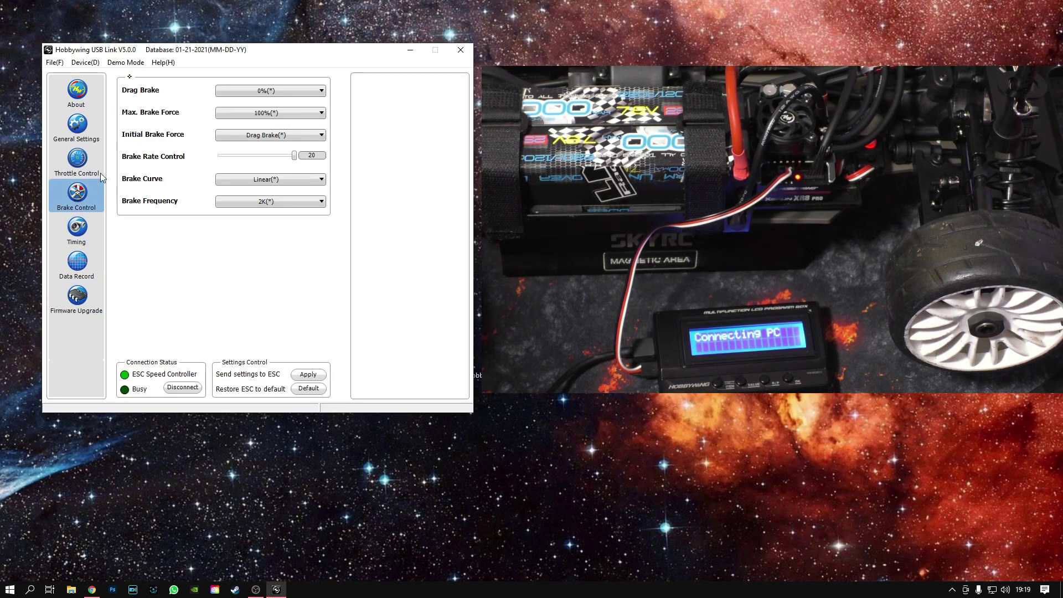
pyautogui.click(81, 159)
pyautogui.click(86, 134)
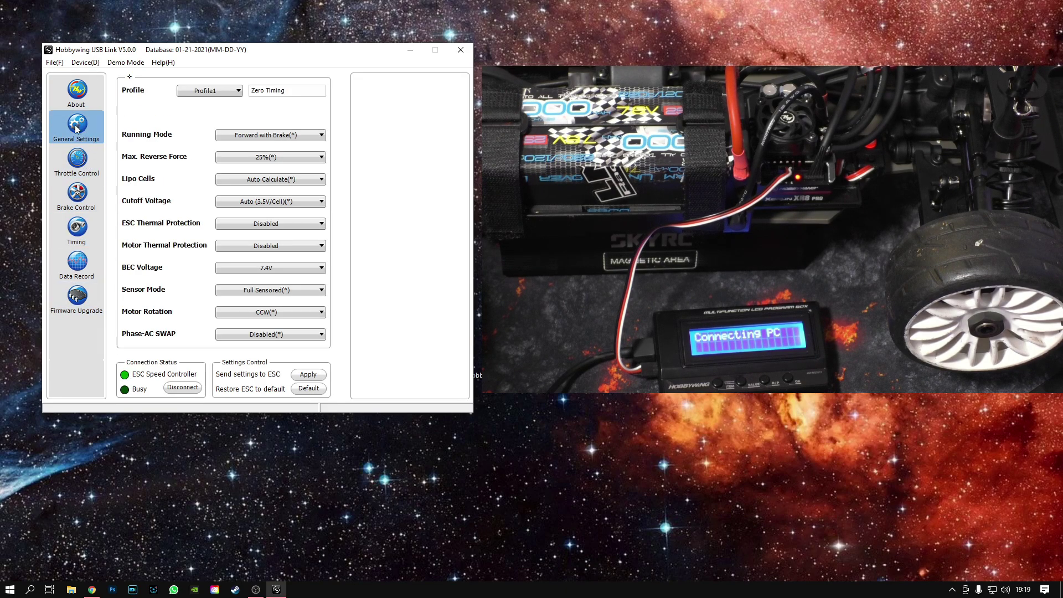
pyautogui.click(77, 91)
pyautogui.click(97, 135)
pyautogui.click(289, 94)
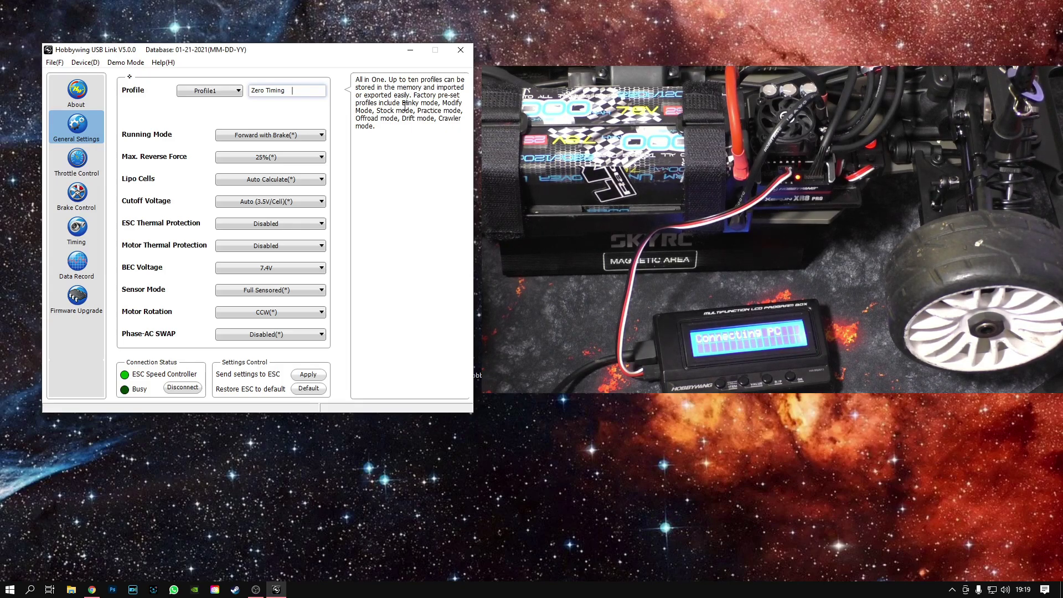
pyautogui.click(457, 55)
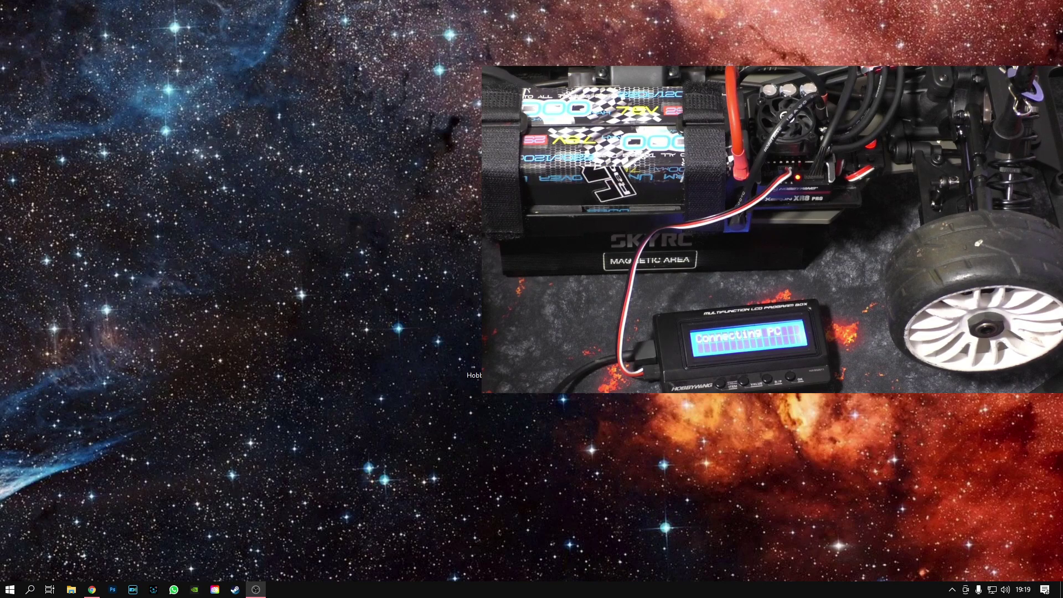